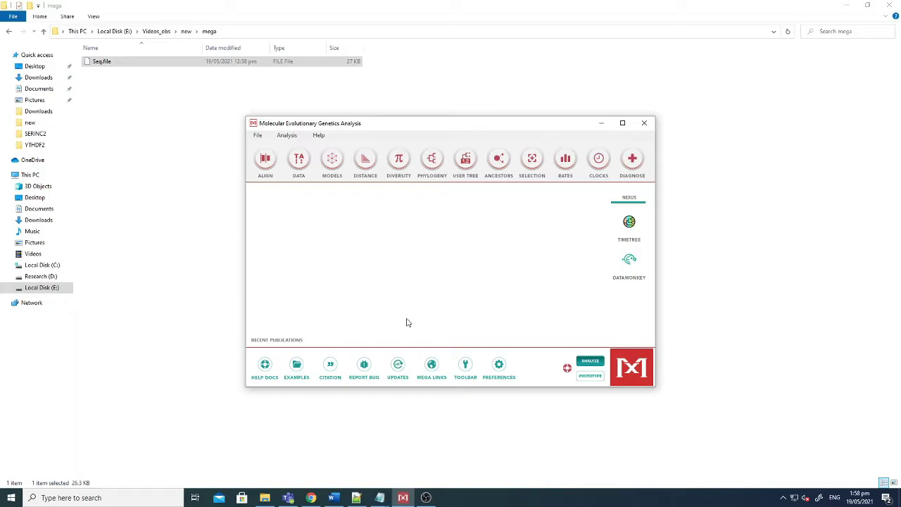
Open Seq.file from the mega folder in Notepad++
{"action": "double_click", "coordinate": [106, 61]}
{"action": "right_click", "coordinate": [107, 63]}
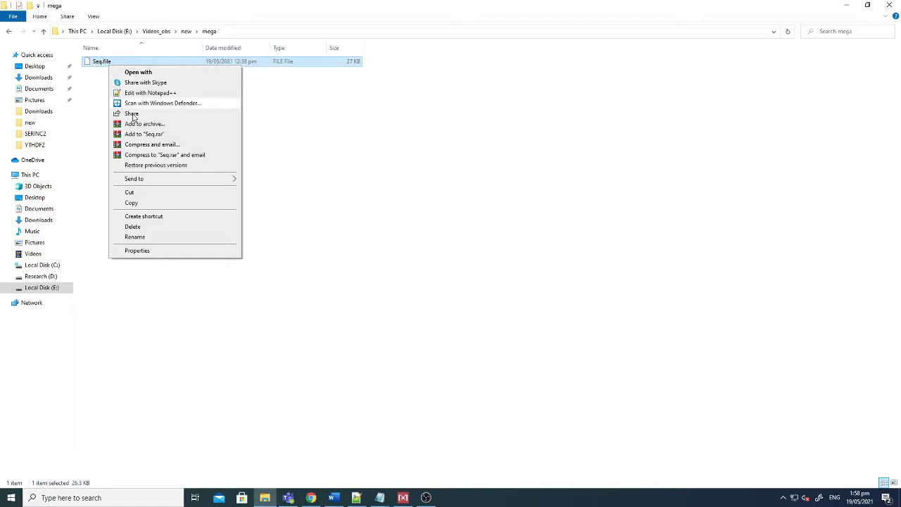
{"action": "left_click", "coordinate": [145, 93]}
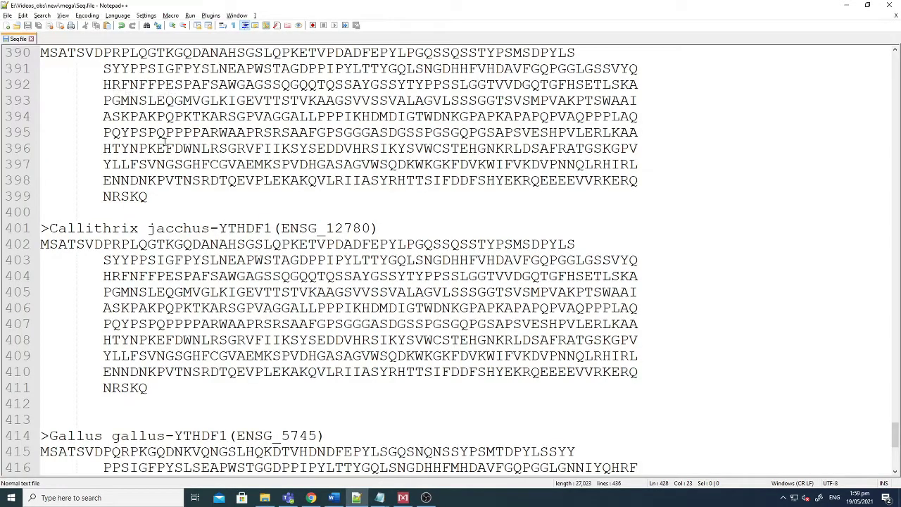
Look through the FASTA sequences in Seq.file, examining the YTHDF3, YTHDF2 and YTHDF1 gene names in the species headers
{"action": "scroll", "coordinate": [72, 103], "scroll_direction": "up", "scroll_amount": 14}
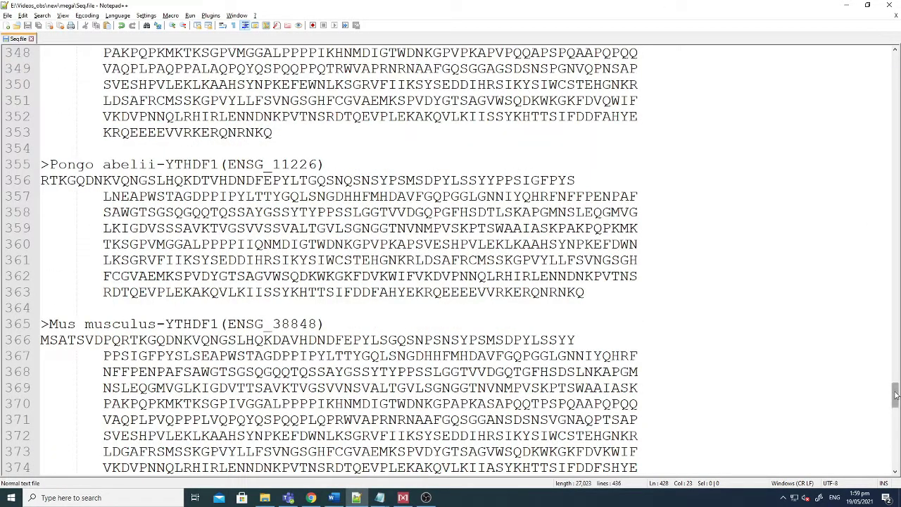
{"action": "left_click_drag", "start_coordinate": [896, 394], "coordinate": [891, 58]}
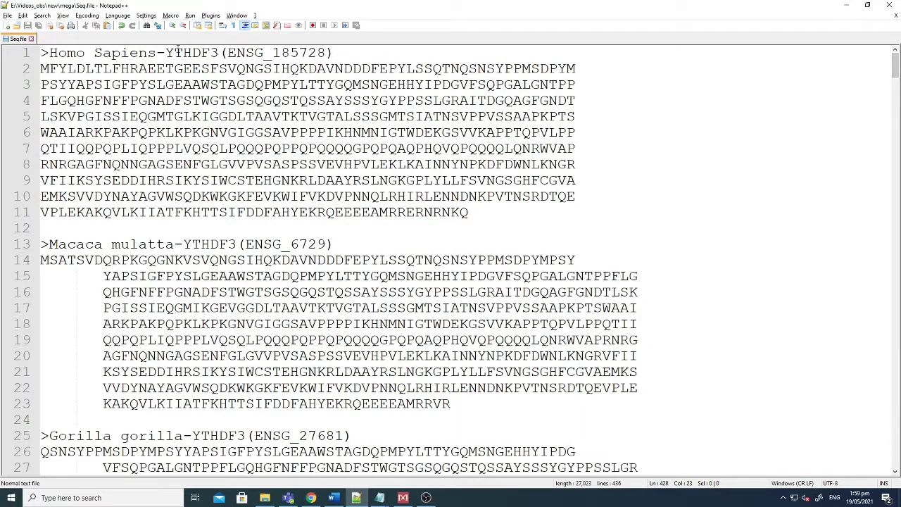
{"action": "left_click", "coordinate": [176, 53]}
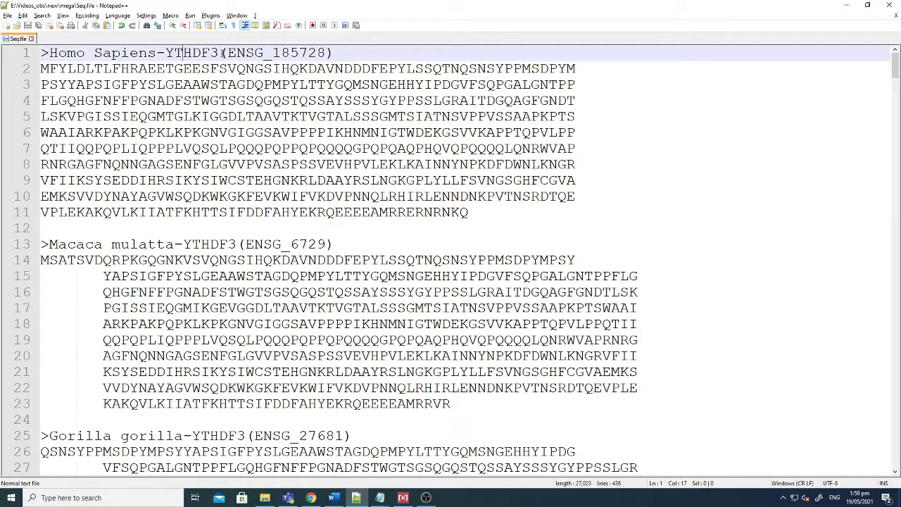
{"action": "left_click_drag", "start_coordinate": [220, 53], "coordinate": [166, 53]}
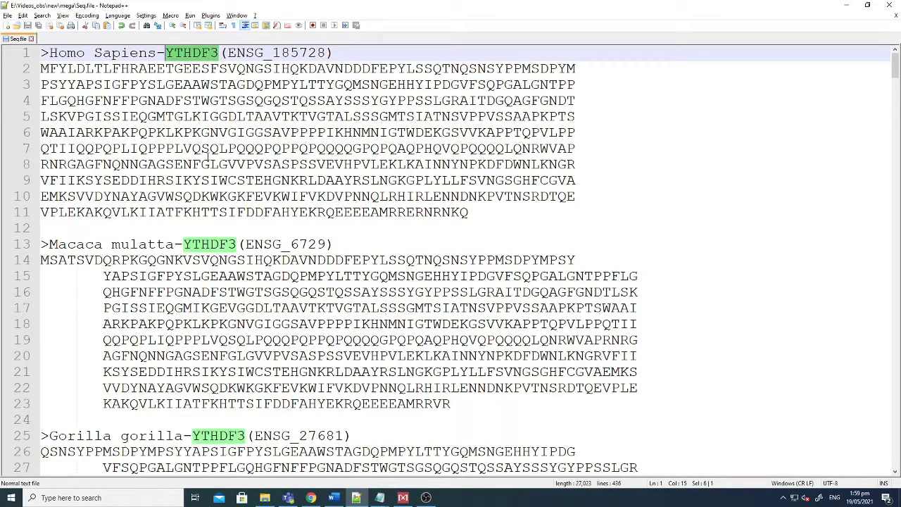
{"action": "scroll", "coordinate": [210, 169], "scroll_direction": "down", "scroll_amount": 7}
{"action": "scroll", "coordinate": [210, 169], "scroll_direction": "down", "scroll_amount": 7}
{"action": "left_click_drag", "start_coordinate": [896, 105], "coordinate": [896, 236]}
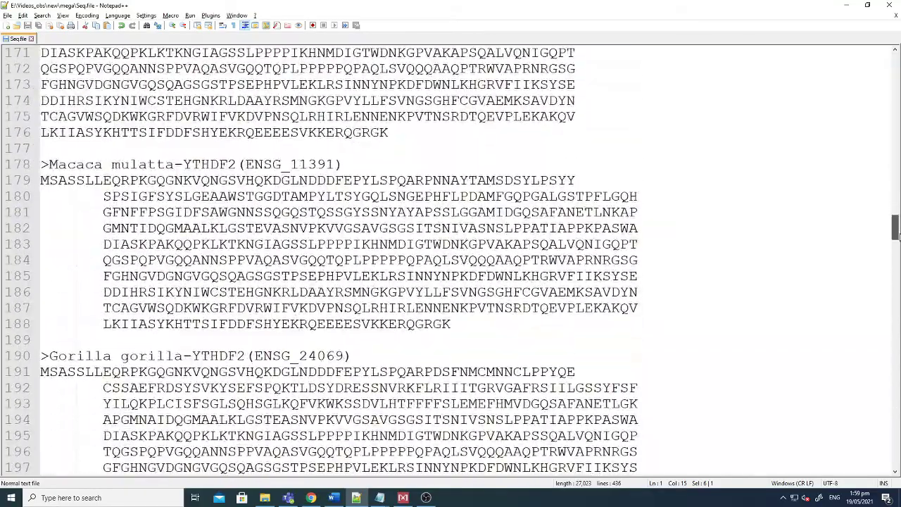
{"action": "double_click", "coordinate": [204, 164]}
{"action": "left_click_drag", "start_coordinate": [896, 230], "coordinate": [896, 352]}
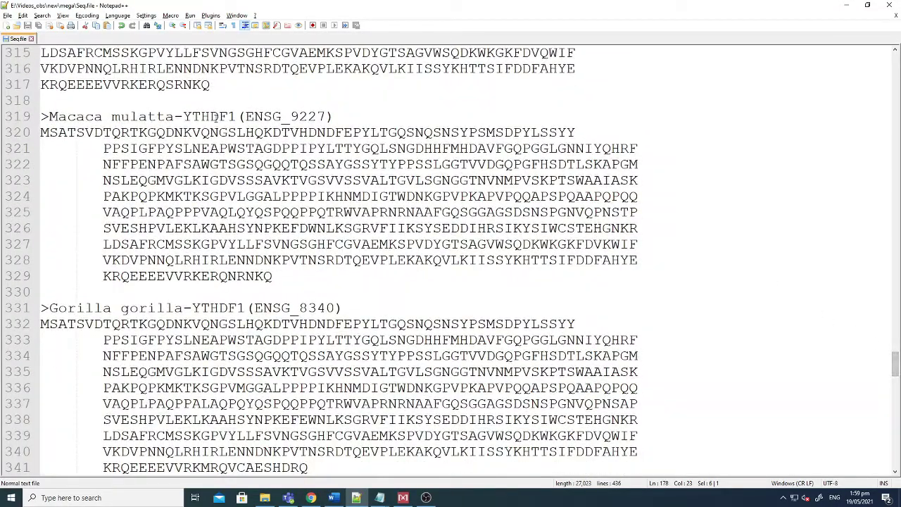
{"action": "left_click", "coordinate": [217, 117]}
{"action": "double_click", "coordinate": [216, 117]}
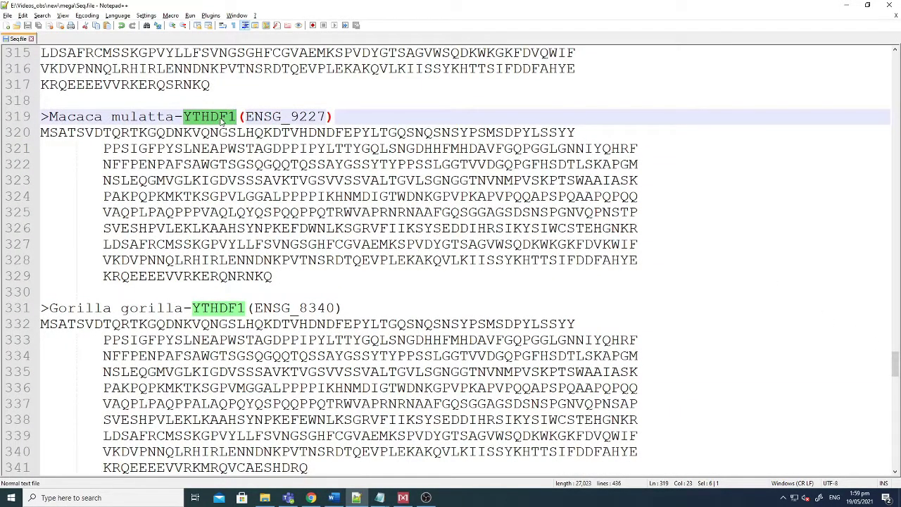
{"action": "scroll", "coordinate": [221, 121], "scroll_direction": "up", "scroll_amount": 3}
{"action": "scroll", "coordinate": [220, 121], "scroll_direction": "up", "scroll_amount": 20}
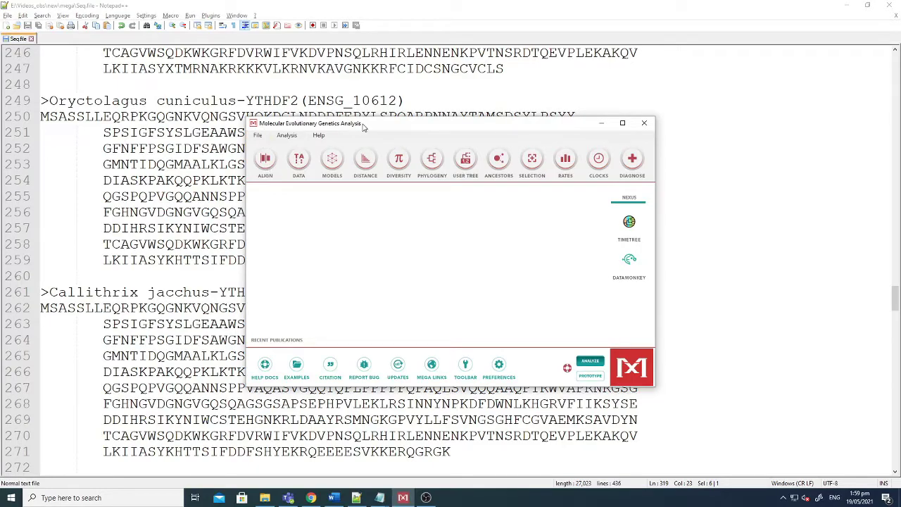
Switch to MEGA and create a new alignment for protein sequences
{"action": "left_click", "coordinate": [275, 151]}
{"action": "left_click", "coordinate": [281, 167]}
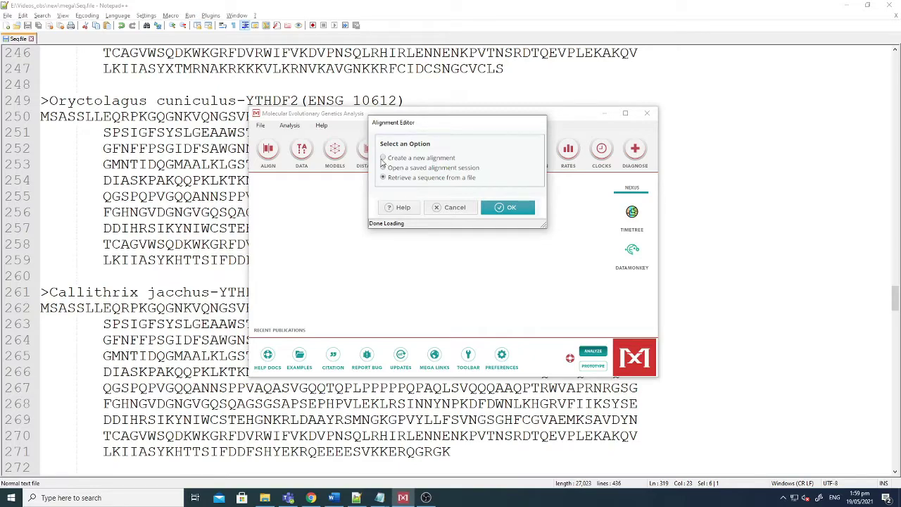
{"action": "left_click", "coordinate": [383, 158]}
{"action": "left_click", "coordinate": [510, 208]}
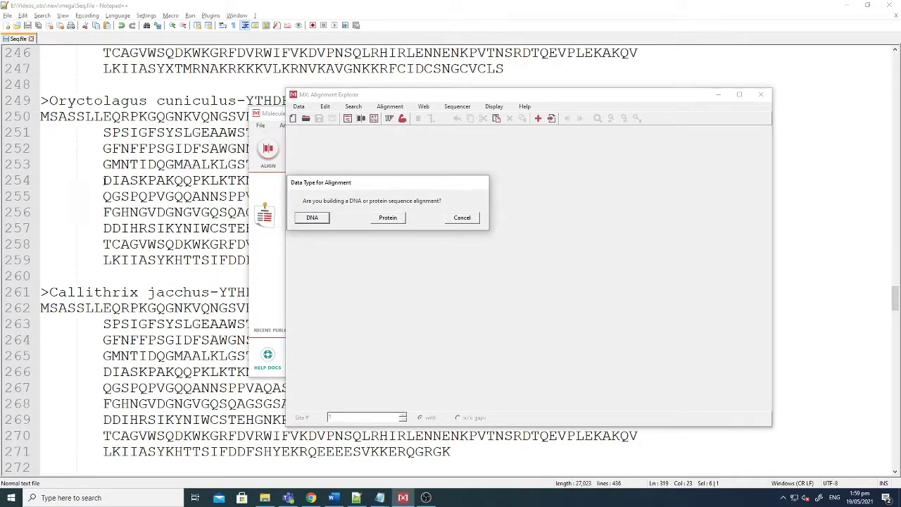
{"action": "left_click", "coordinate": [385, 224]}
Copy the entire contents of Seq.file from Notepad++ and paste the sequences into MEGA's Alignment Explorer
{"action": "left_click", "coordinate": [181, 164]}
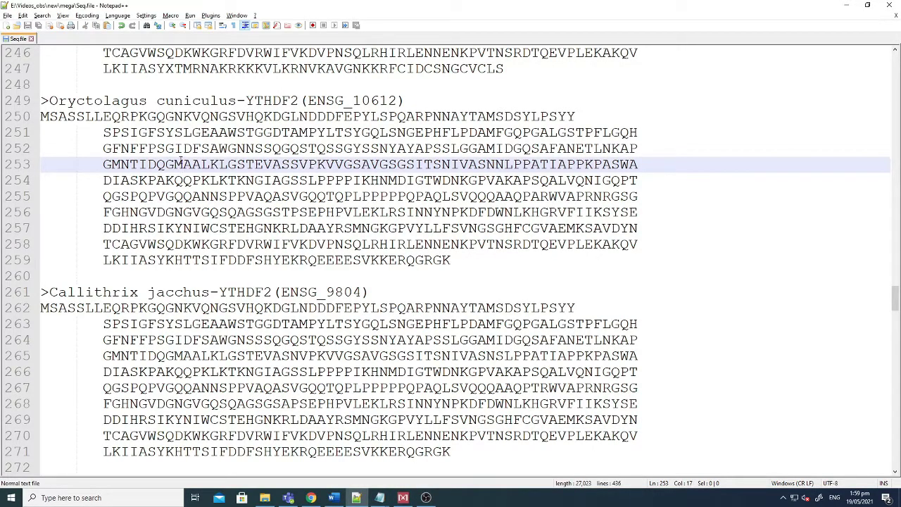
{"action": "key", "text": "ctrl+a"}
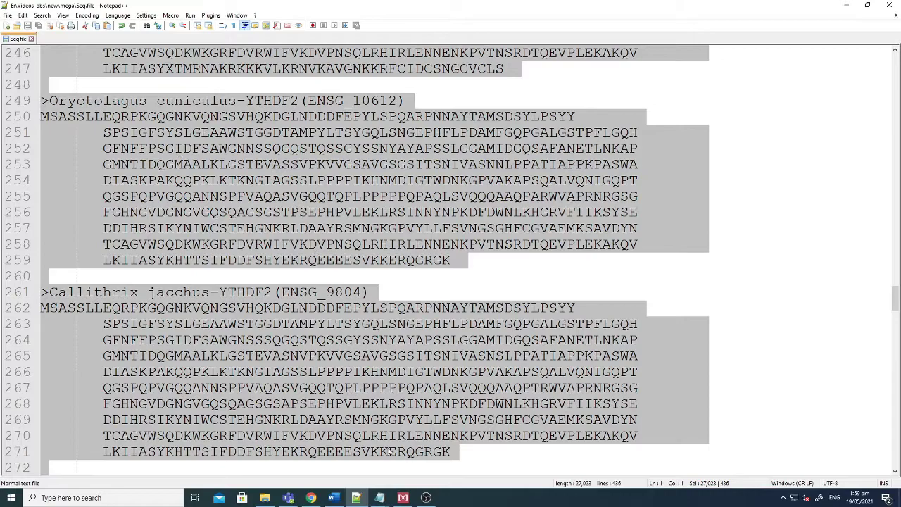
{"action": "left_click", "coordinate": [403, 497]}
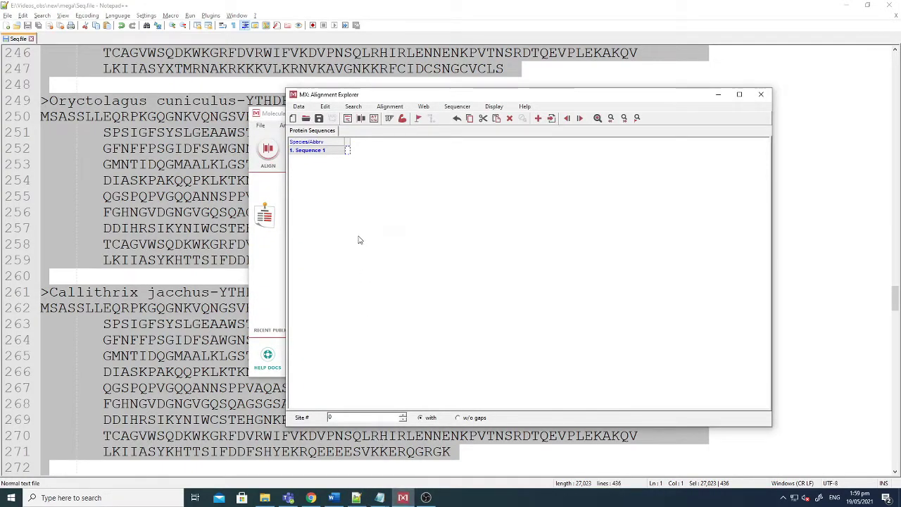
{"action": "key", "text": "ctrl+v"}
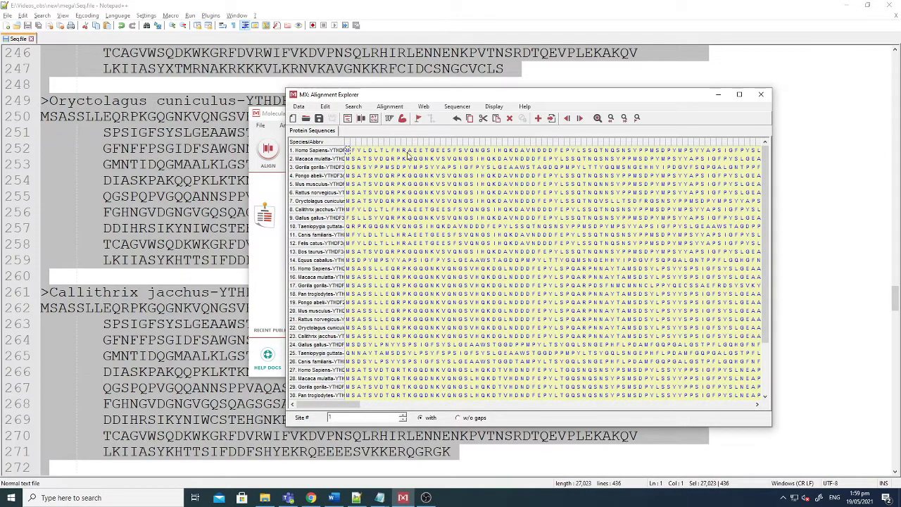
Align the protein sequences by ClustalW with the default gap penalties
{"action": "left_click", "coordinate": [389, 107]}
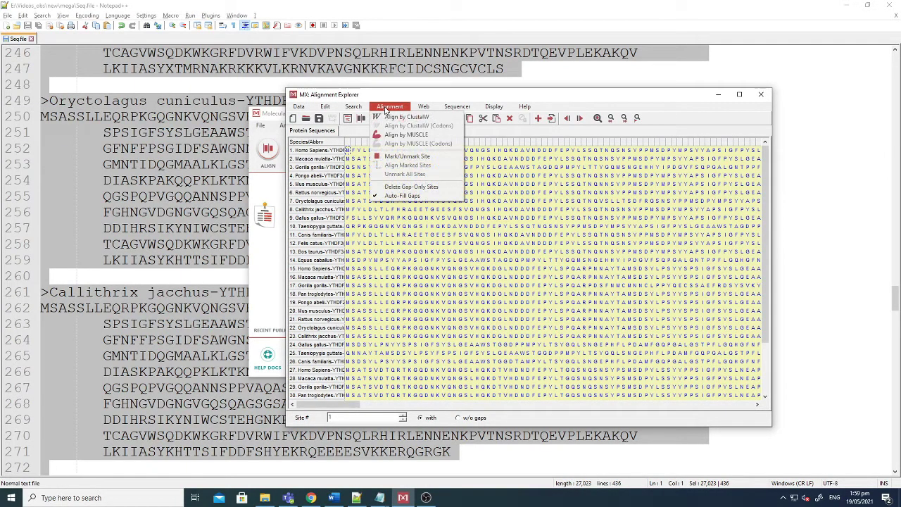
{"action": "left_click", "coordinate": [385, 117]}
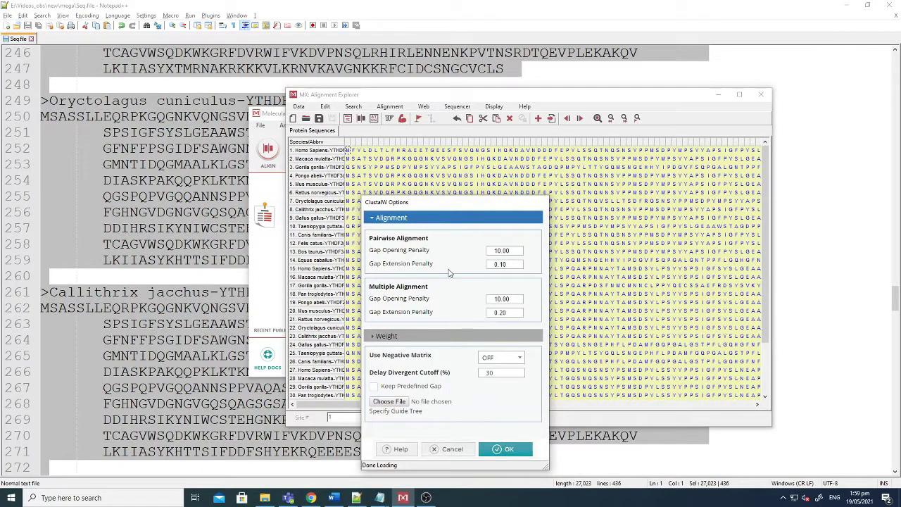
{"action": "left_click", "coordinate": [510, 448]}
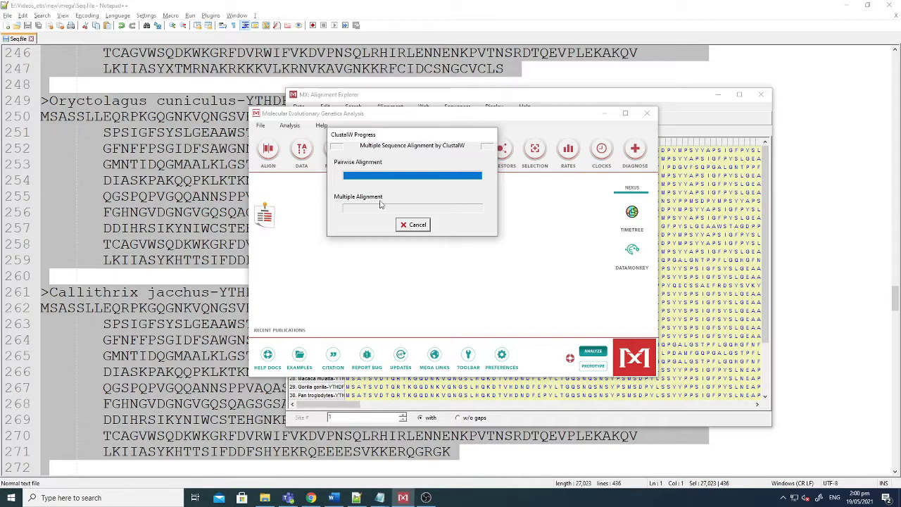
{"action": "left_click_drag", "start_coordinate": [381, 136], "coordinate": [420, 186]}
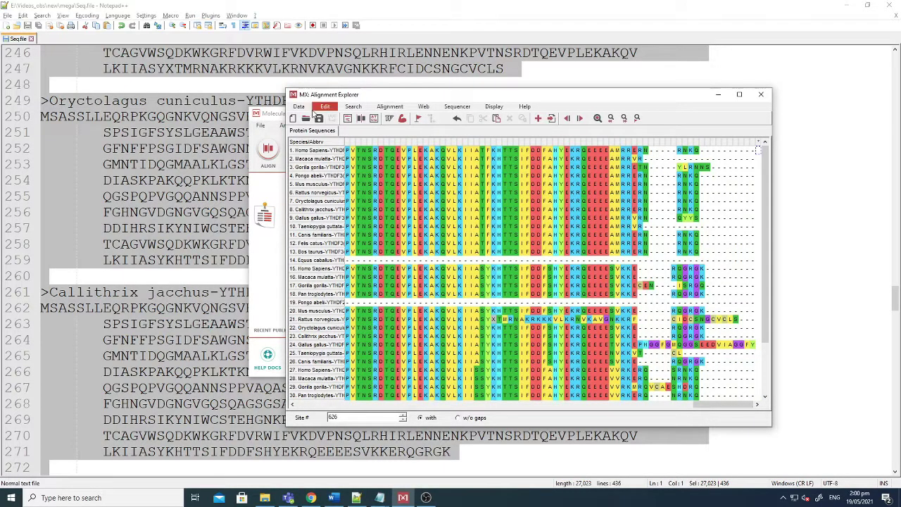
Save the alignment session as Alignment_file in the mega folder and close the Alignment Explorer
{"action": "left_click", "coordinate": [303, 109]}
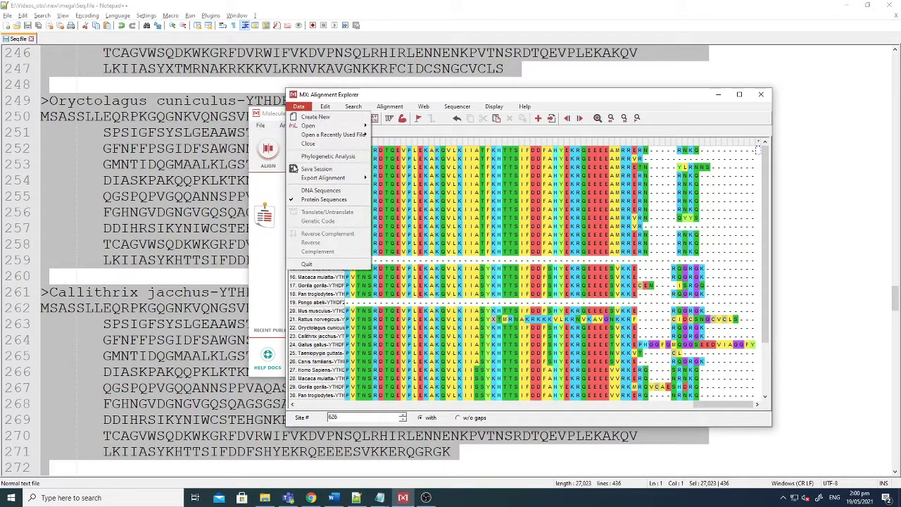
{"action": "left_click", "coordinate": [304, 170]}
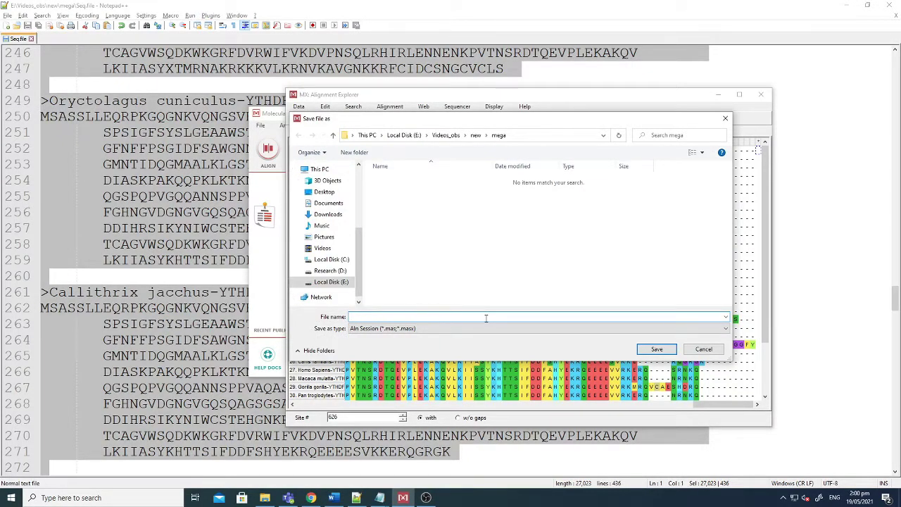
{"action": "type", "text": "Alignment_file"}
{"action": "left_click", "coordinate": [656, 348]}
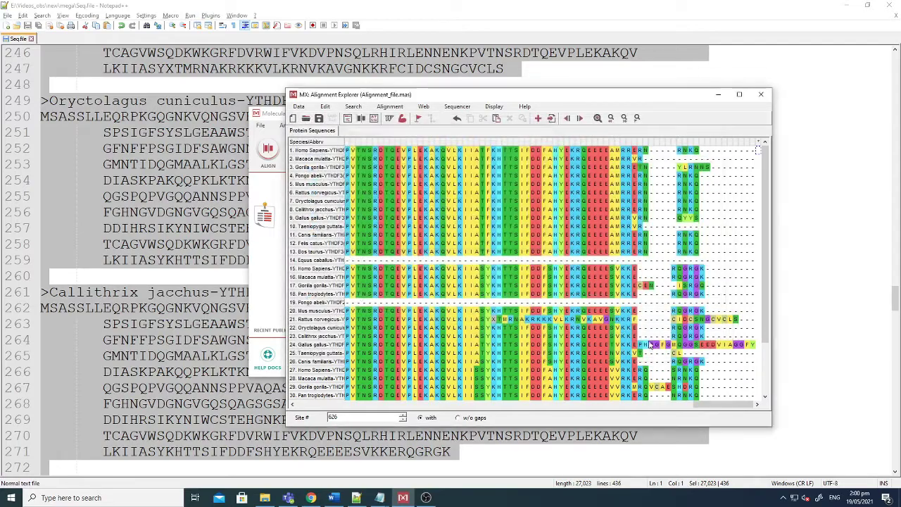
{"action": "left_click", "coordinate": [761, 94]}
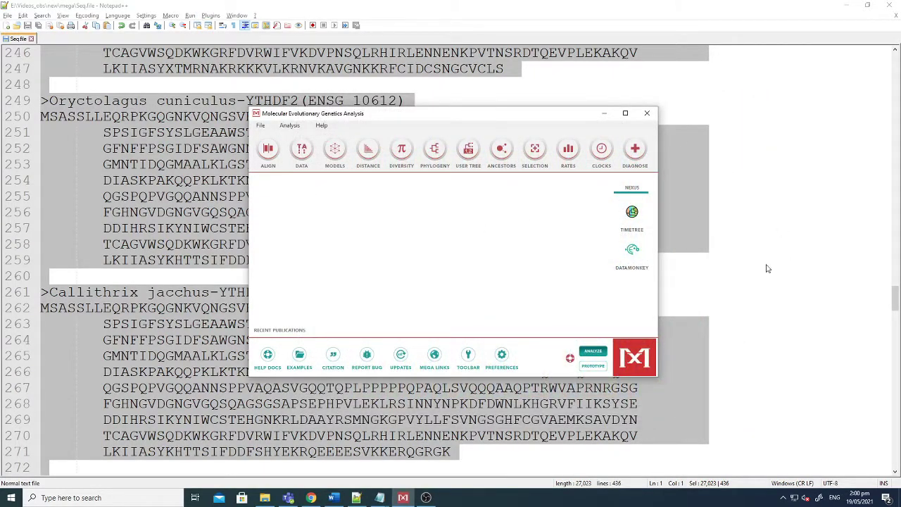
Run the maximum likelihood search for the best protein model on Alignment_file.mas with default preferences, removing the empty taxon Sequence 1
{"action": "left_click", "coordinate": [337, 151]}
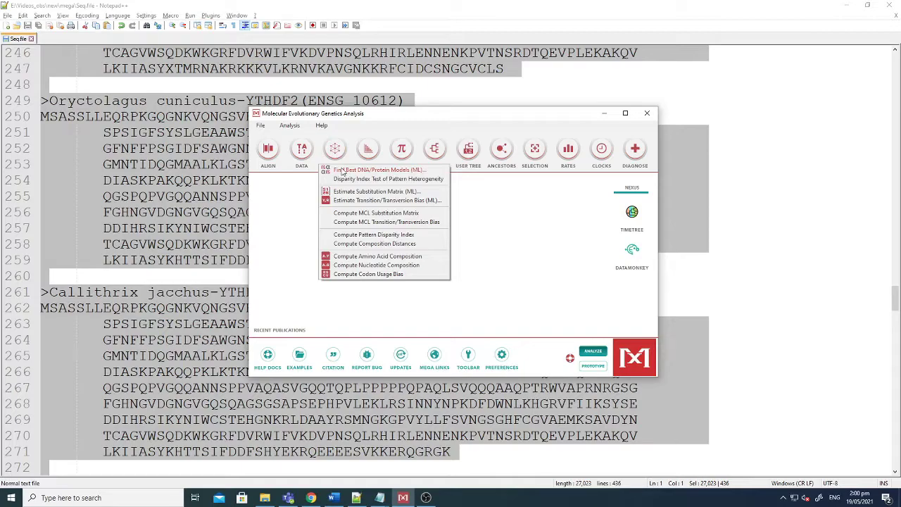
{"action": "left_click", "coordinate": [343, 171]}
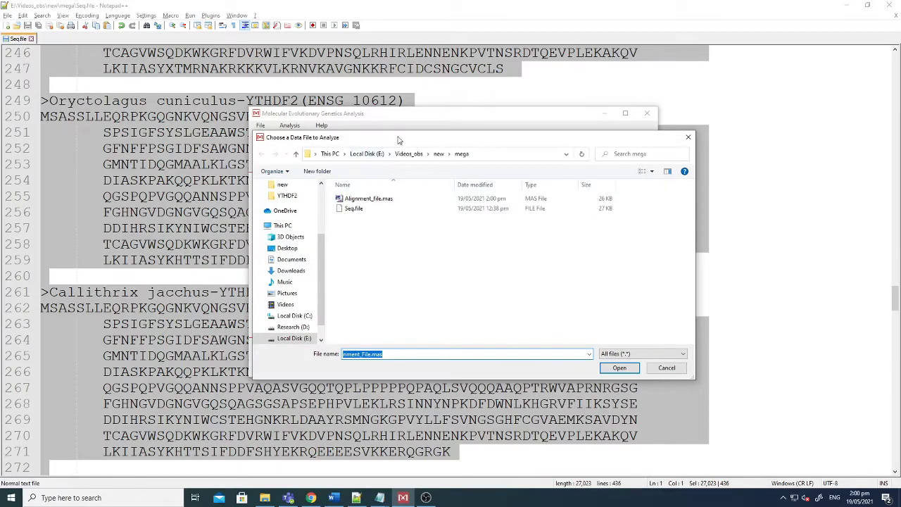
{"action": "left_click", "coordinate": [363, 195]}
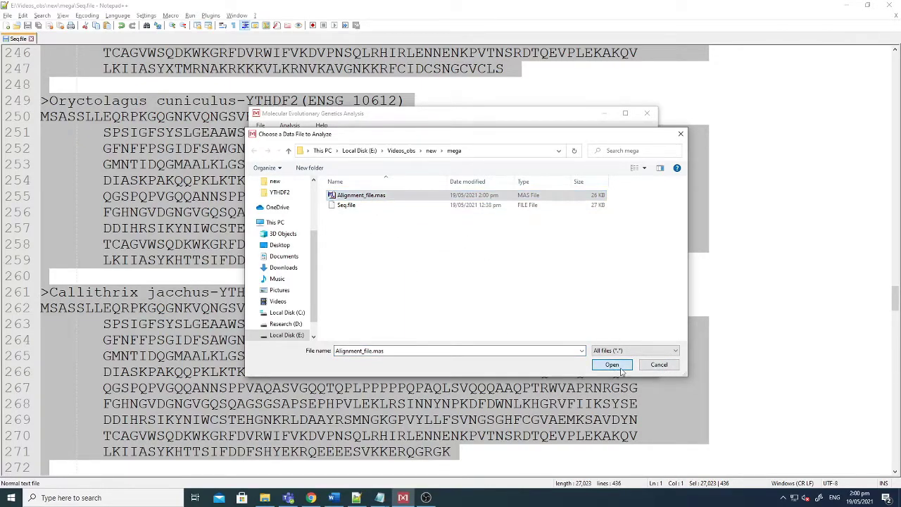
{"action": "left_click", "coordinate": [621, 368]}
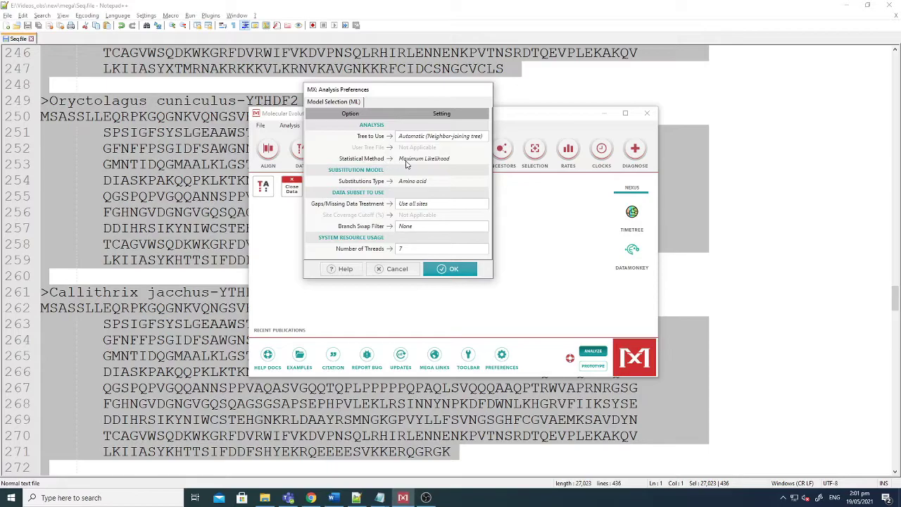
{"action": "left_click", "coordinate": [451, 270]}
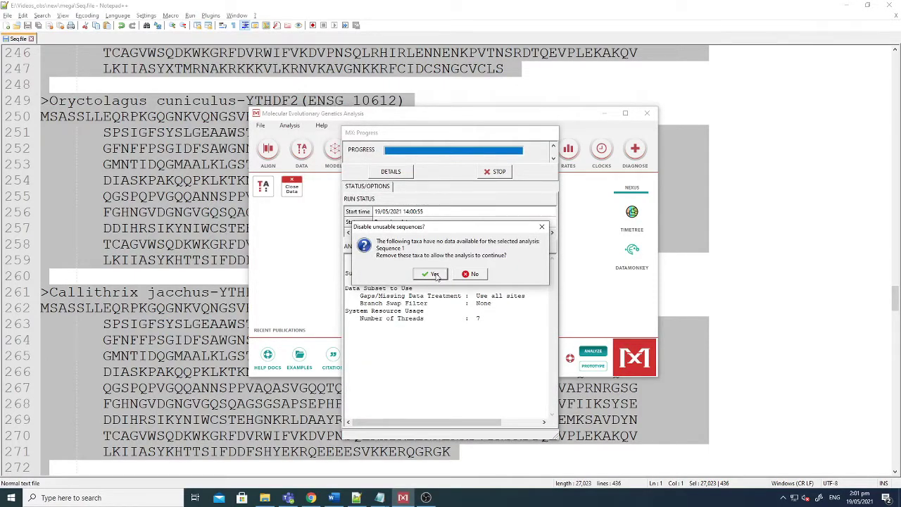
{"action": "left_click", "coordinate": [433, 274]}
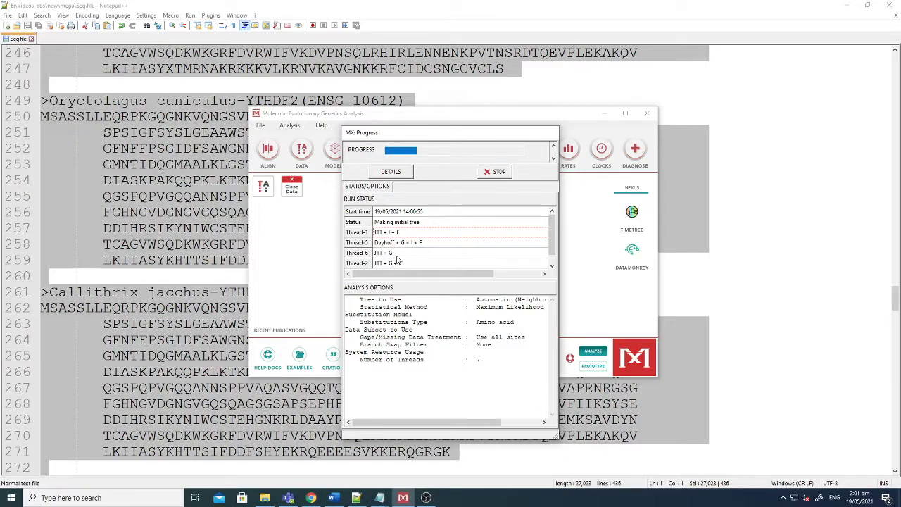
{"action": "left_click", "coordinate": [383, 255]}
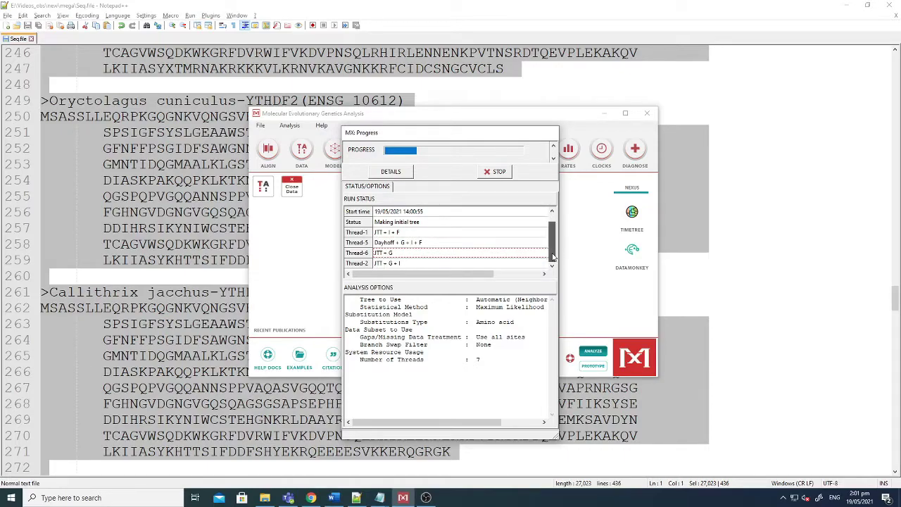
{"action": "left_click", "coordinate": [483, 257]}
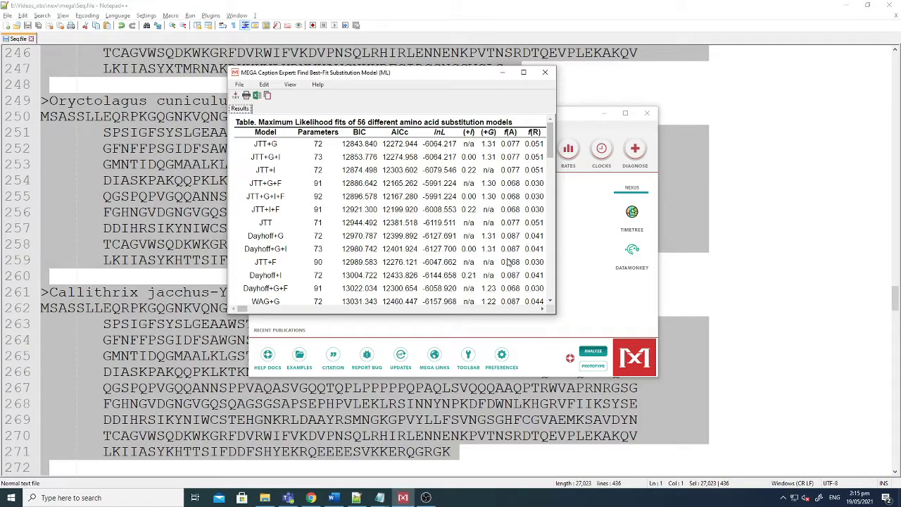
Enlarge and reposition the best-fit substitution model results, and examine the BIC and AICc columns
{"action": "left_click_drag", "start_coordinate": [555, 315], "coordinate": [628, 355]}
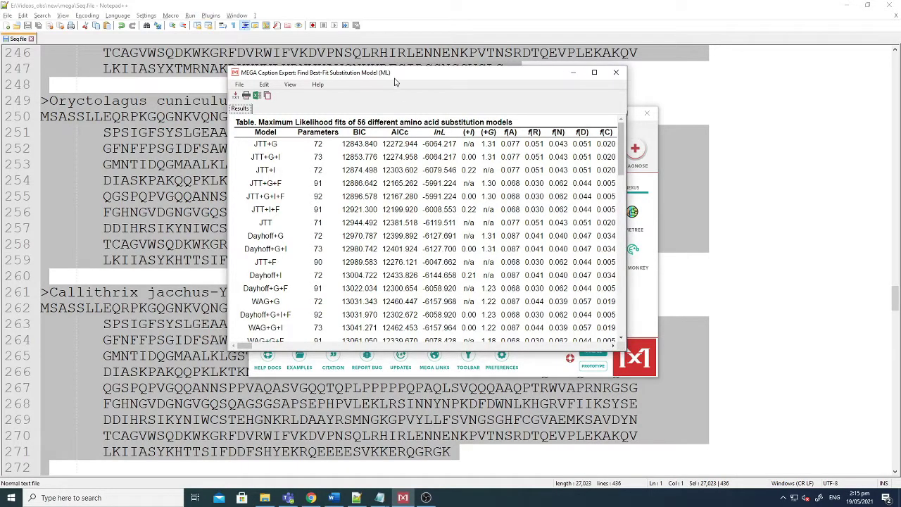
{"action": "left_click_drag", "start_coordinate": [400, 78], "coordinate": [434, 131]}
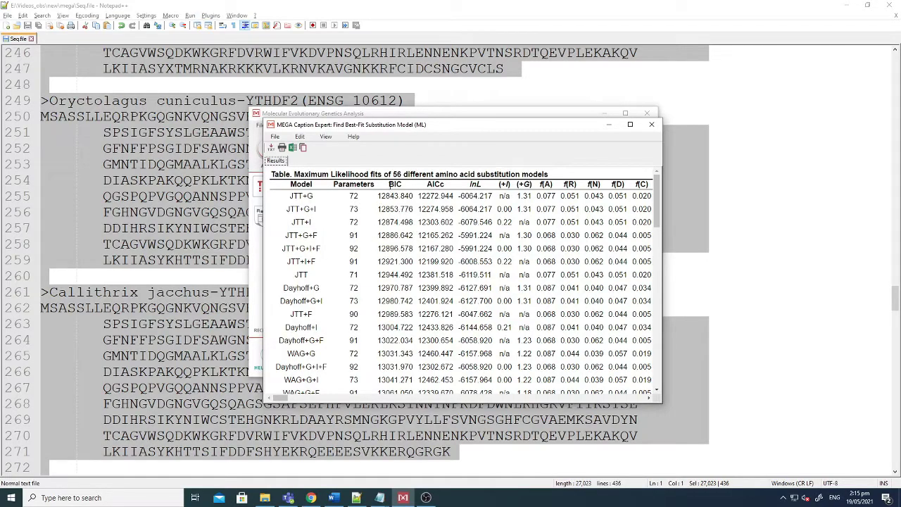
{"action": "left_click_drag", "start_coordinate": [391, 185], "coordinate": [448, 185]}
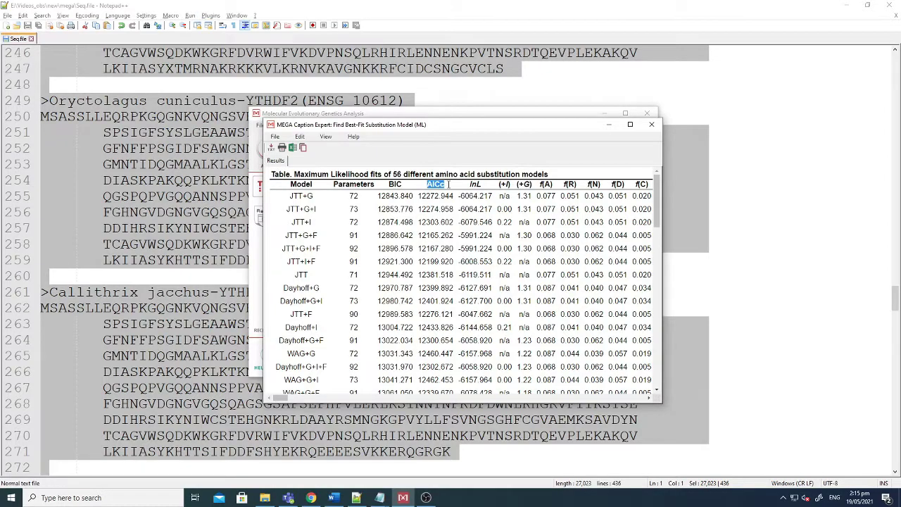
Examine the BIC and AICc scores and the ranking of substitution models from JTT+G down to mtREV24
{"action": "left_click", "coordinate": [427, 243]}
{"action": "double_click", "coordinate": [397, 188]}
{"action": "left_click", "coordinate": [389, 185]}
{"action": "left_click_drag", "start_coordinate": [389, 184], "coordinate": [400, 185]}
{"action": "double_click", "coordinate": [436, 185]}
{"action": "left_click_drag", "start_coordinate": [289, 197], "coordinate": [316, 196]}
{"action": "scroll", "coordinate": [339, 364], "scroll_direction": "down", "scroll_amount": 7}
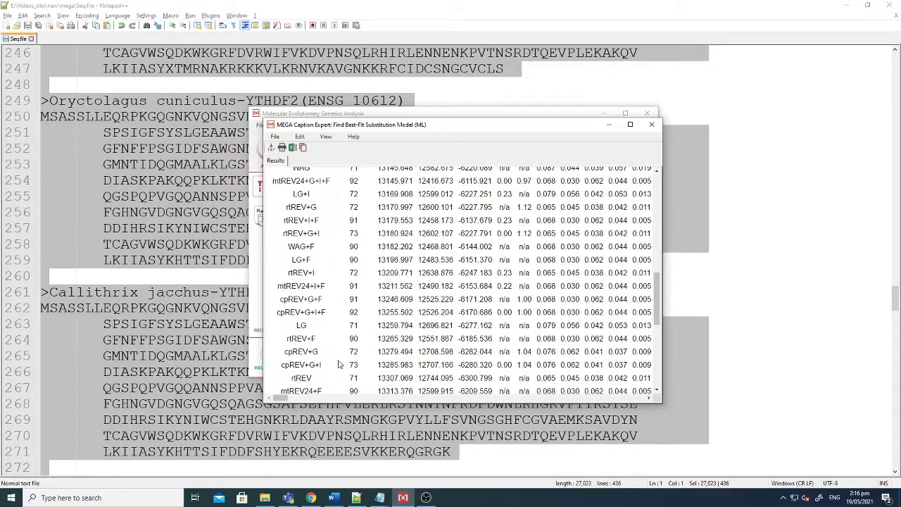
{"action": "scroll", "coordinate": [339, 364], "scroll_direction": "down", "scroll_amount": 5}
{"action": "left_click", "coordinate": [302, 233]}
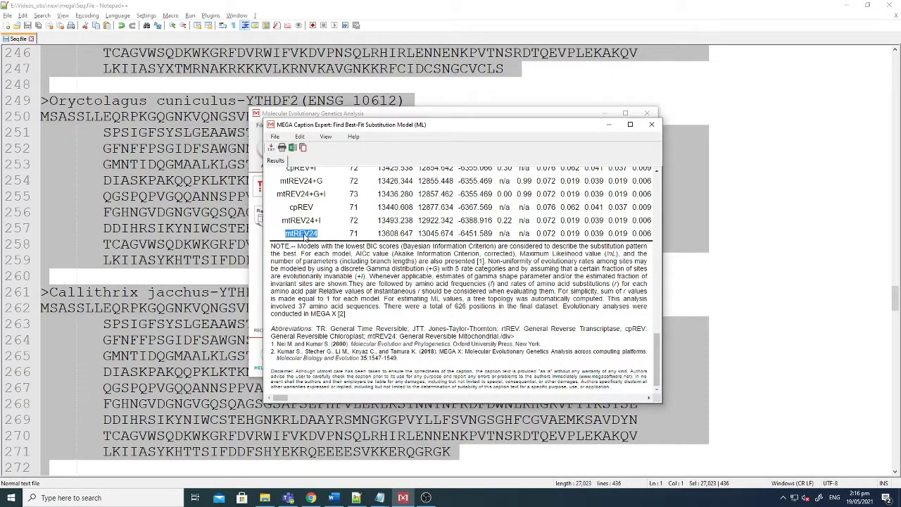
{"action": "scroll", "coordinate": [491, 262], "scroll_direction": "up", "scroll_amount": 12}
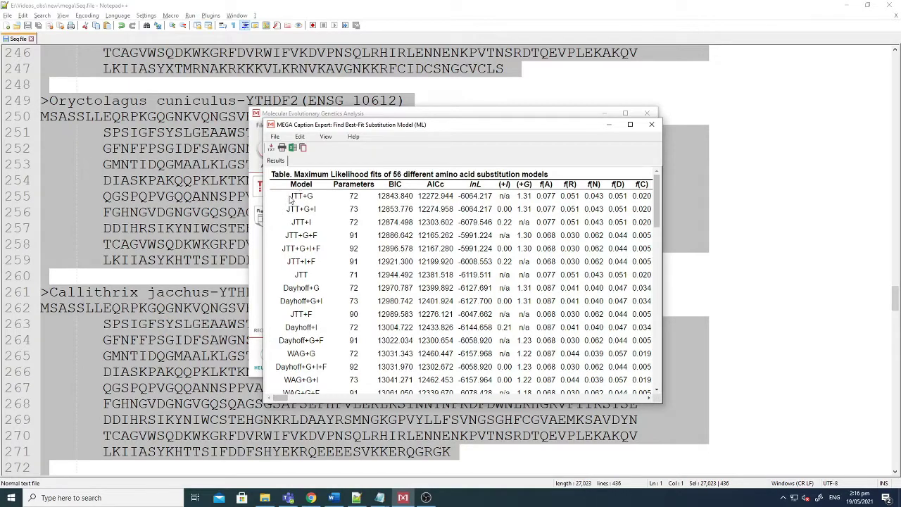
Compare the JTT variants at the head of the model table, from JTT+G to plain JTT
{"action": "mouse_move", "coordinate": [289, 197]}
{"action": "left_mouse_down"}
{"action": "mouse_move", "coordinate": [316, 200]}
{"action": "mouse_move", "coordinate": [292, 199]}
{"action": "left_mouse_up"}
{"action": "left_click", "coordinate": [293, 197]}
{"action": "left_click_drag", "start_coordinate": [301, 275], "coordinate": [299, 200]}
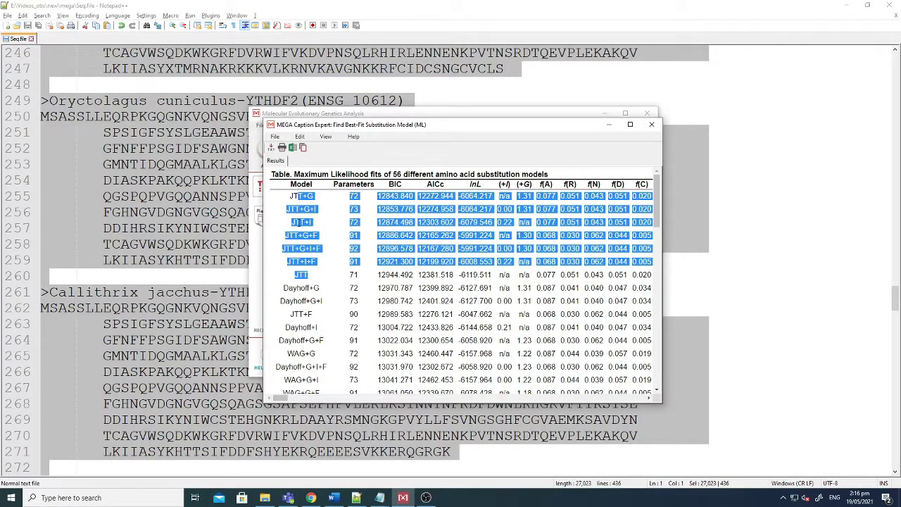
{"action": "left_click", "coordinate": [302, 223]}
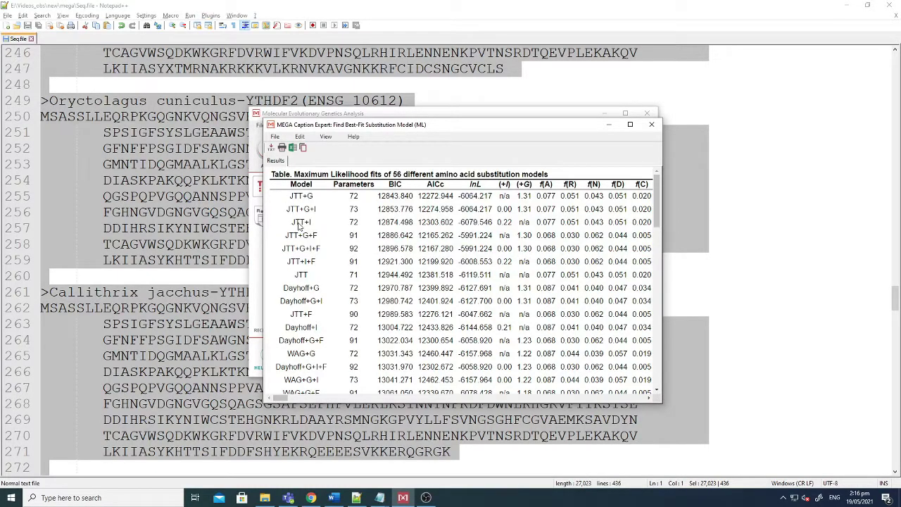
{"action": "double_click", "coordinate": [303, 274]}
{"action": "left_click", "coordinate": [610, 126]}
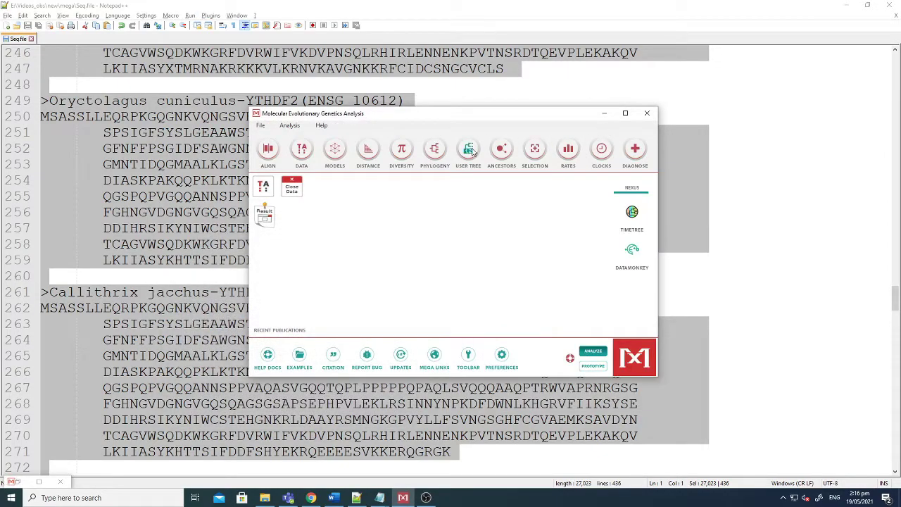
{"action": "left_click", "coordinate": [437, 153]}
{"action": "left_click", "coordinate": [445, 170]}
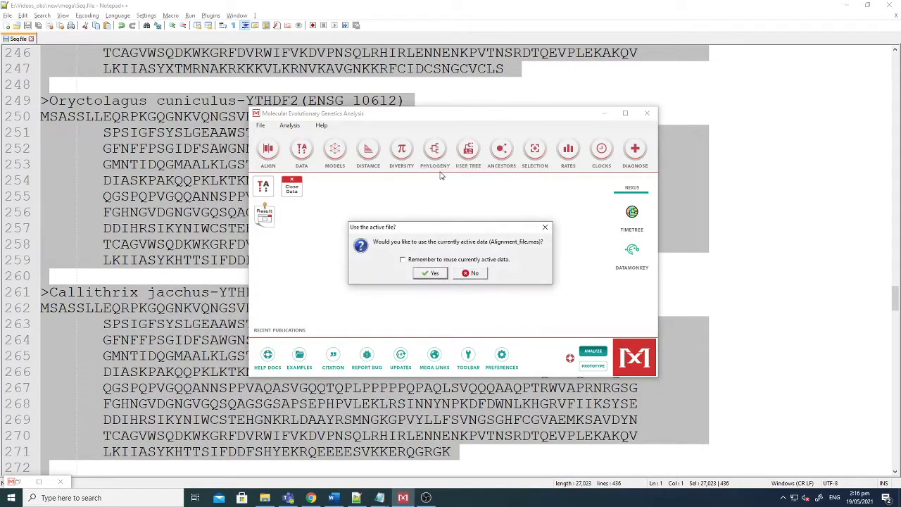
{"action": "left_click", "coordinate": [430, 272]}
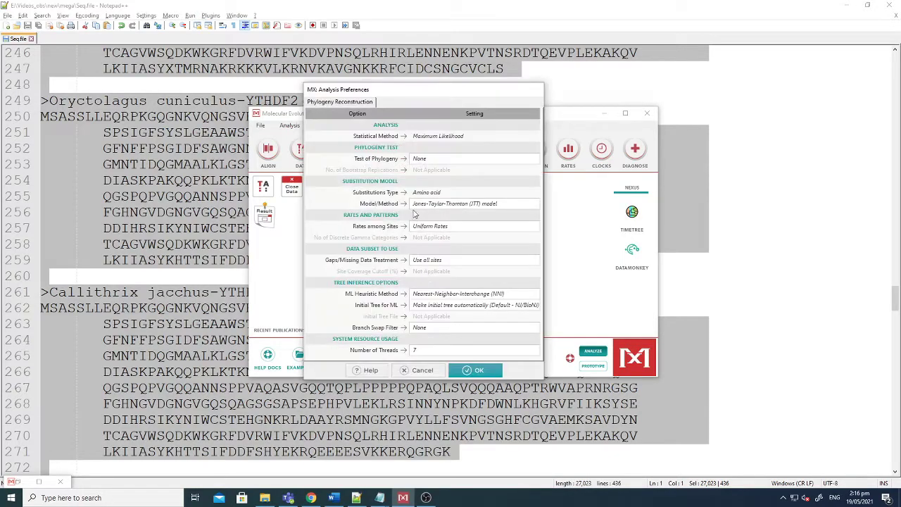
{"action": "left_click", "coordinate": [466, 205]}
{"action": "left_click", "coordinate": [533, 204]}
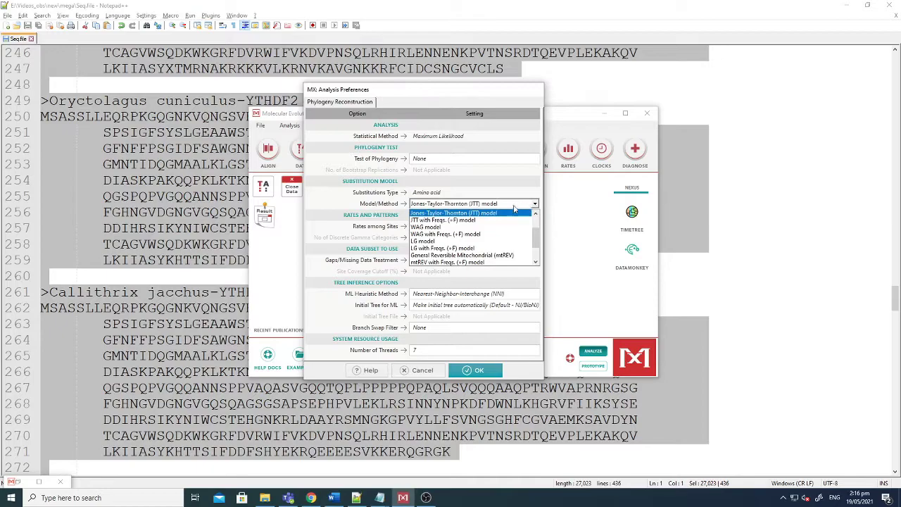
{"action": "scroll", "coordinate": [505, 213], "scroll_direction": "up", "scroll_amount": 3}
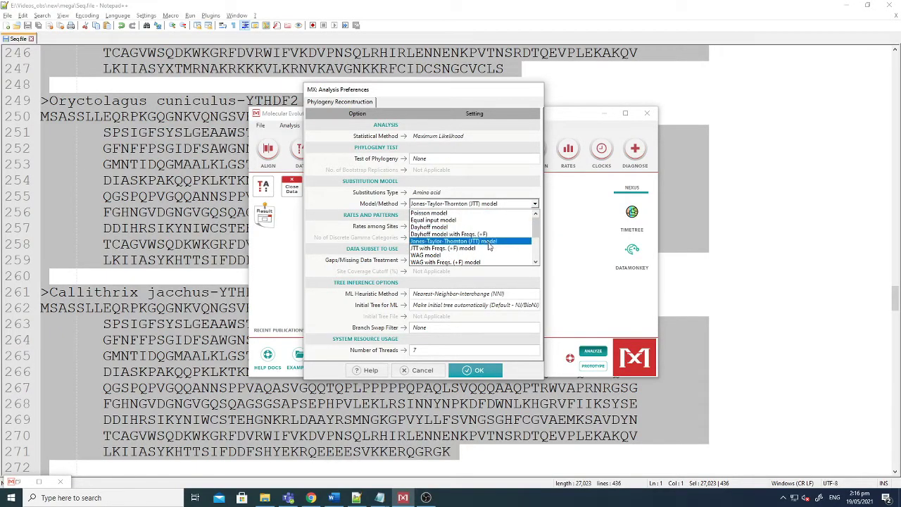
{"action": "scroll", "coordinate": [491, 246], "scroll_direction": "down", "scroll_amount": 3}
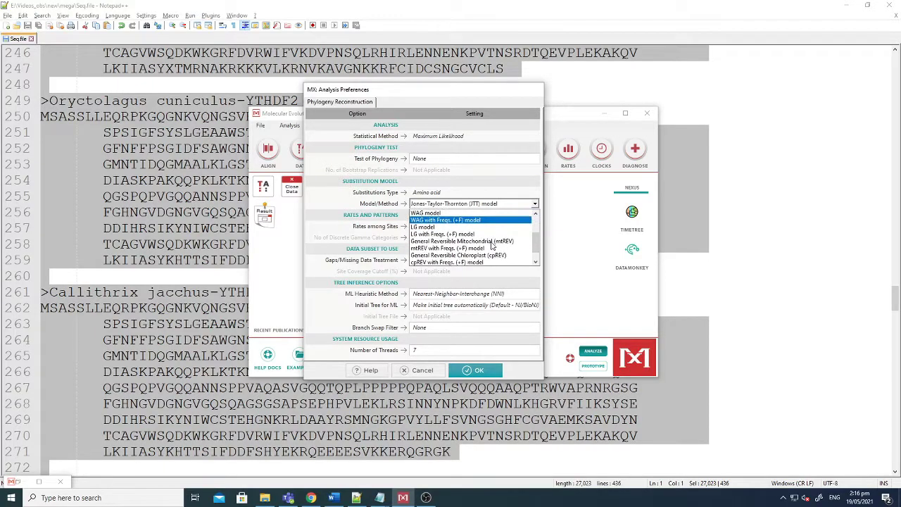
{"action": "scroll", "coordinate": [492, 245], "scroll_direction": "down", "scroll_amount": 1}
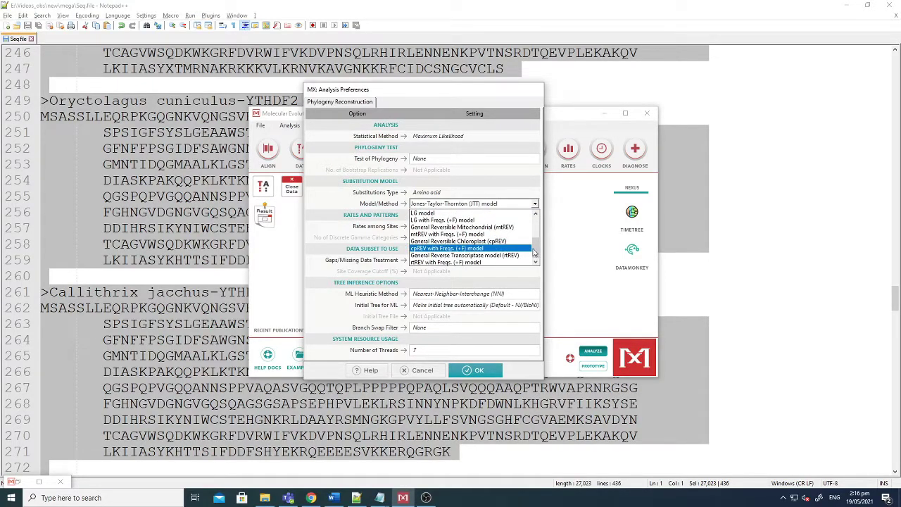
{"action": "scroll", "coordinate": [466, 218], "scroll_direction": "up", "scroll_amount": 4}
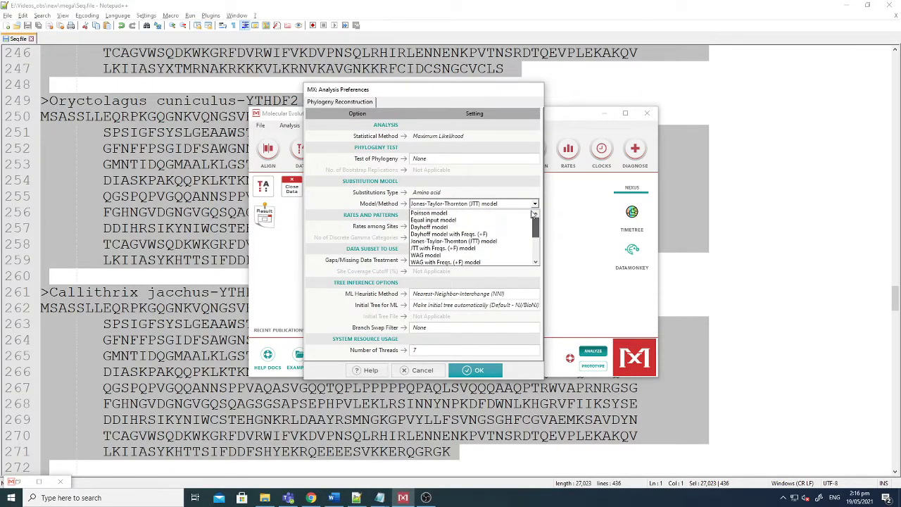
{"action": "left_click", "coordinate": [475, 242]}
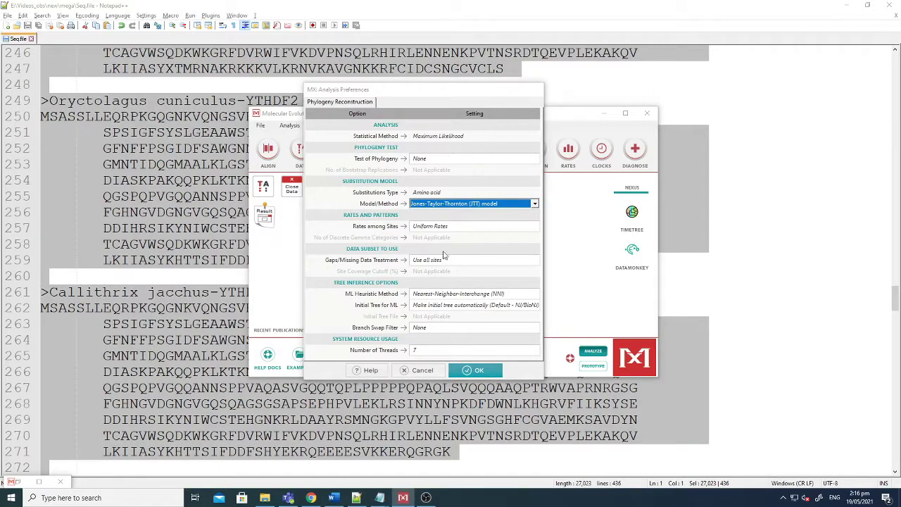
{"action": "left_click", "coordinate": [423, 371]}
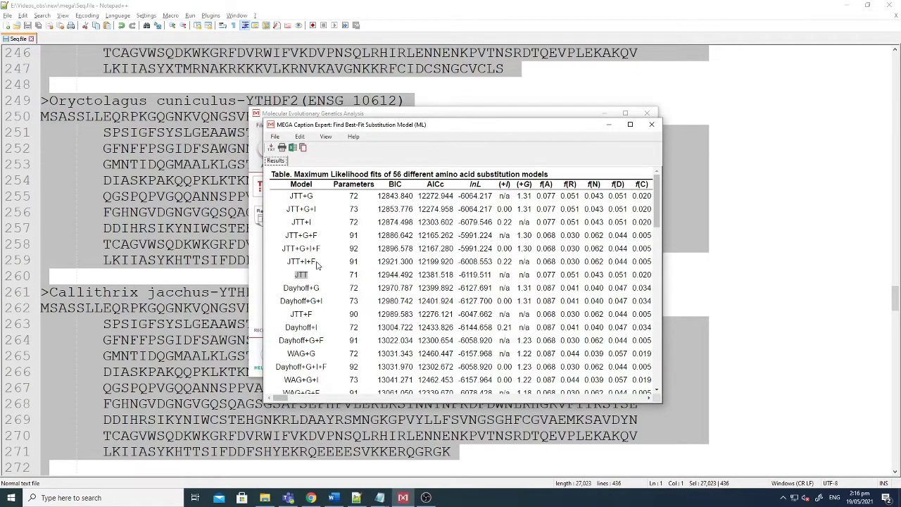
Construct a maximum likelihood tree from the active Alignment_file.mas using the JTT with Freqs. (+F) model and otherwise default preferences
{"action": "left_click_drag", "start_coordinate": [316, 262], "coordinate": [295, 262]}
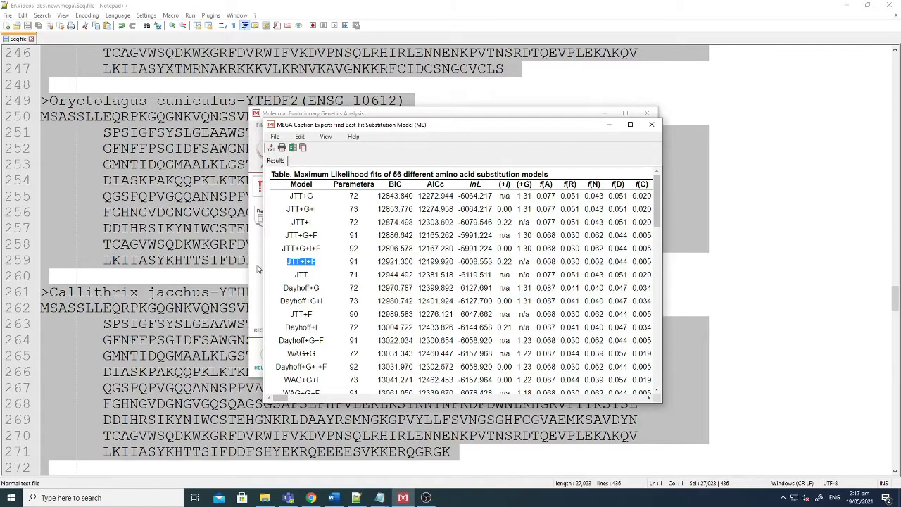
{"action": "left_click", "coordinate": [257, 269]}
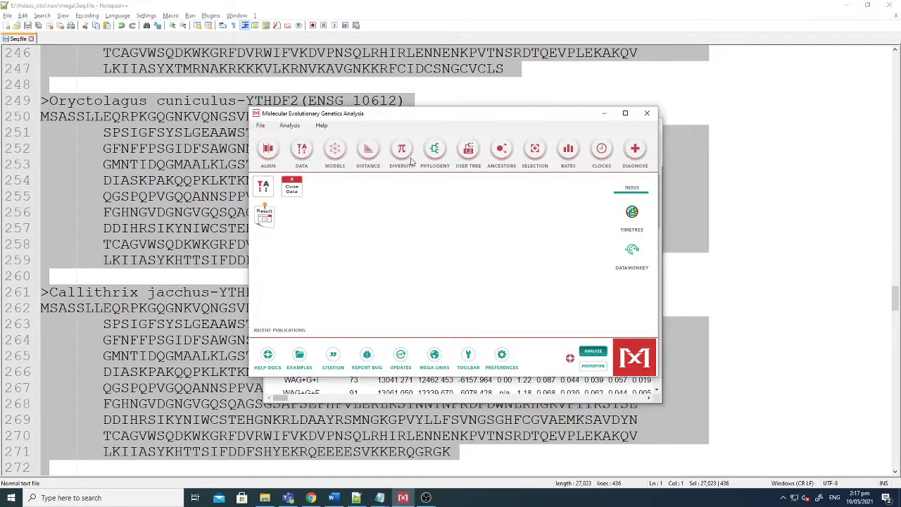
{"action": "left_click", "coordinate": [433, 155]}
{"action": "left_click", "coordinate": [432, 170]}
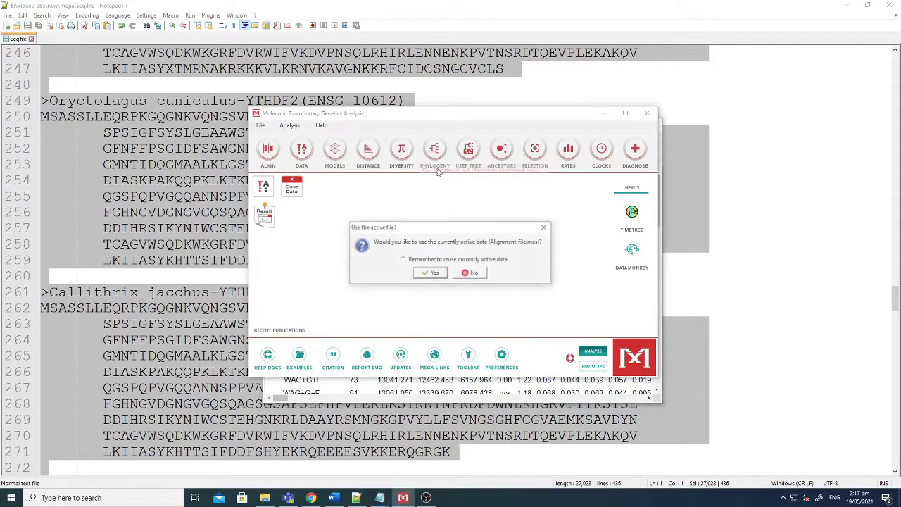
{"action": "left_click", "coordinate": [431, 272]}
{"action": "left_click", "coordinate": [433, 203]}
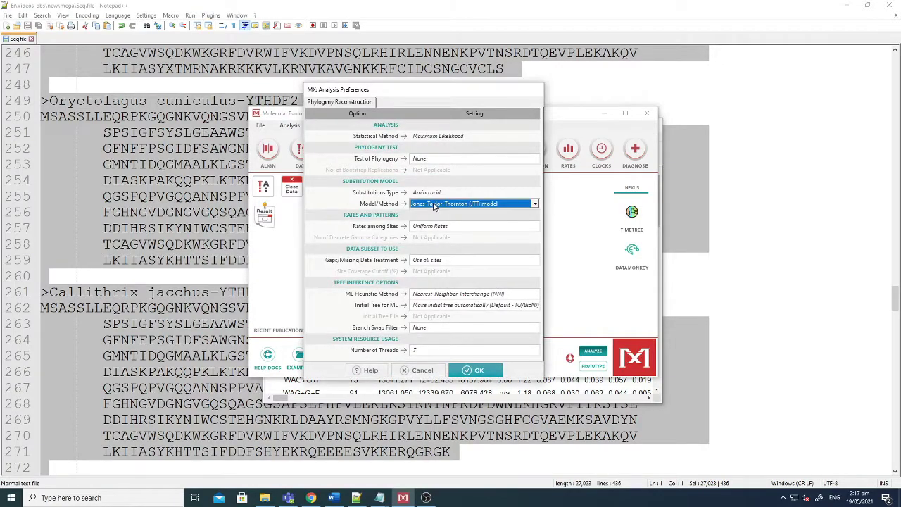
{"action": "left_click", "coordinate": [535, 204]}
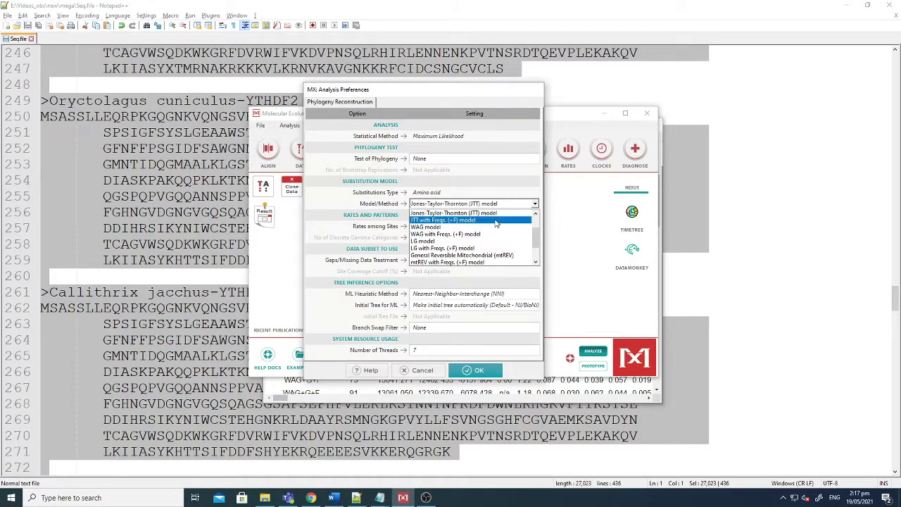
{"action": "left_click", "coordinate": [496, 220]}
{"action": "left_click", "coordinate": [470, 369]}
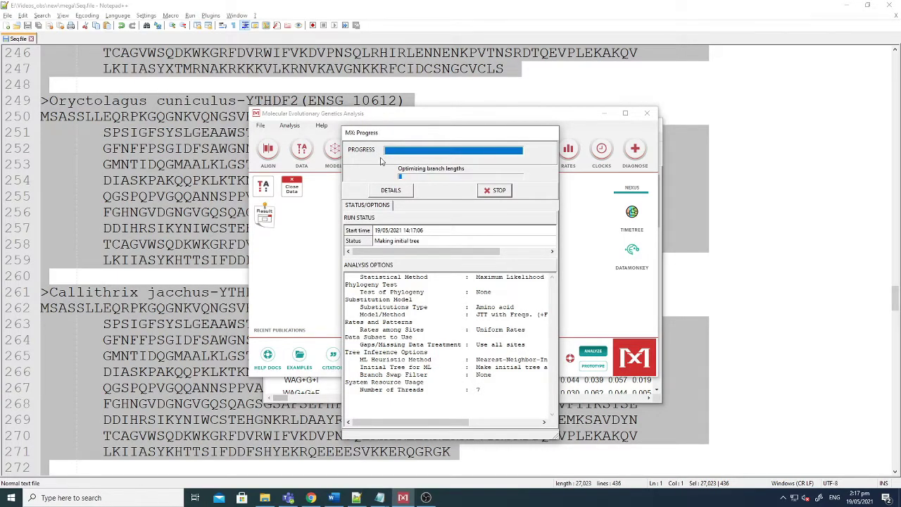
{"action": "left_click_drag", "start_coordinate": [360, 314], "coordinate": [520, 325]}
{"action": "double_click", "coordinate": [522, 325]}
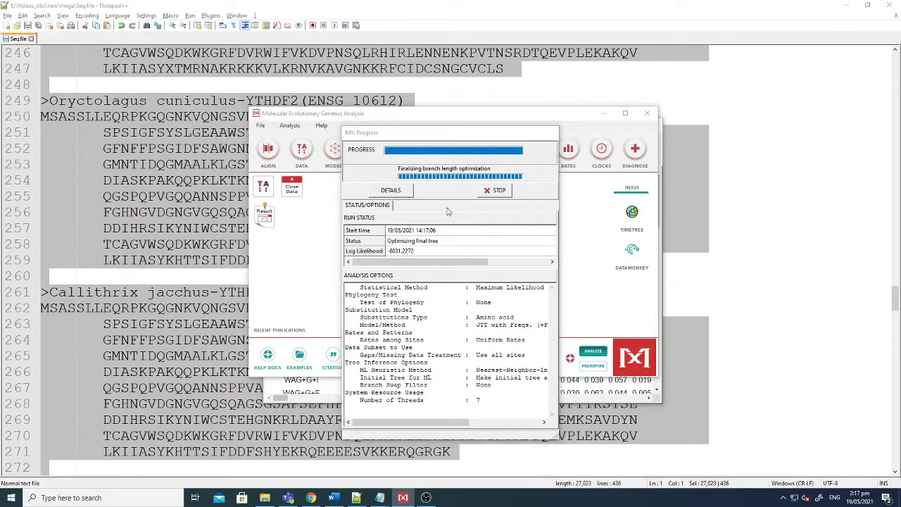
{"action": "left_click", "coordinate": [528, 72]}
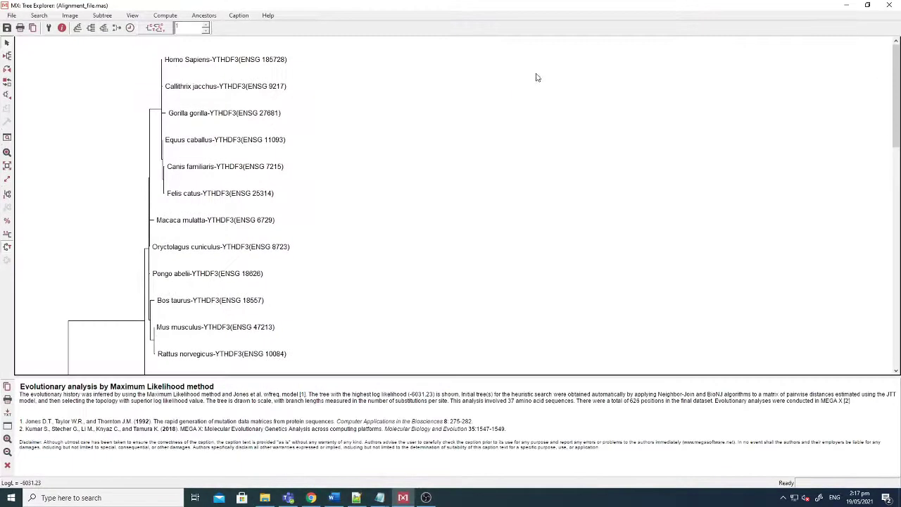
Display the maximum likelihood tree as topology only and look through its YTHDF3, YTHDF1 and YTHDF2 branches
{"action": "scroll", "coordinate": [362, 254], "scroll_direction": "down", "scroll_amount": 2}
{"action": "scroll", "coordinate": [384, 253], "scroll_direction": "down", "scroll_amount": 1}
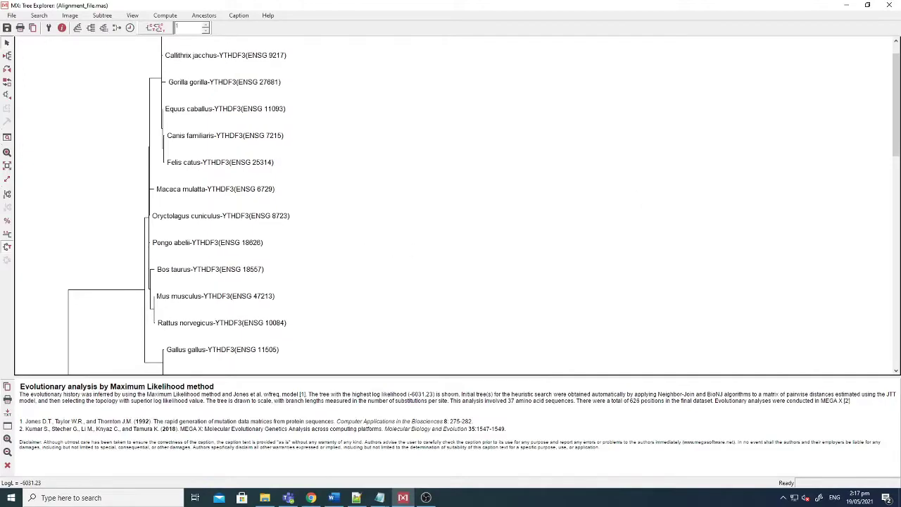
{"action": "mouse_move", "coordinate": [896, 105]}
{"action": "left_mouse_down"}
{"action": "mouse_move", "coordinate": [897, 302]}
{"action": "mouse_move", "coordinate": [895, 141]}
{"action": "mouse_move", "coordinate": [880, 98]}
{"action": "left_mouse_up"}
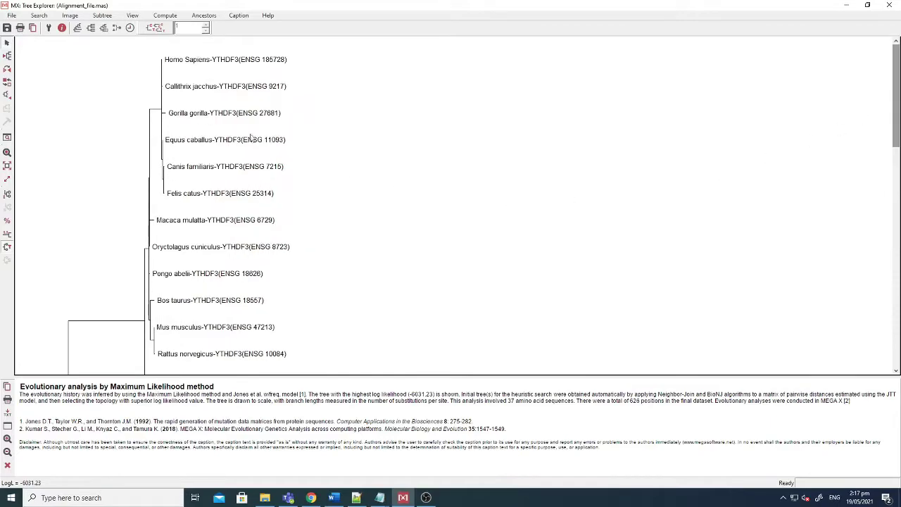
{"action": "left_click", "coordinate": [90, 28]}
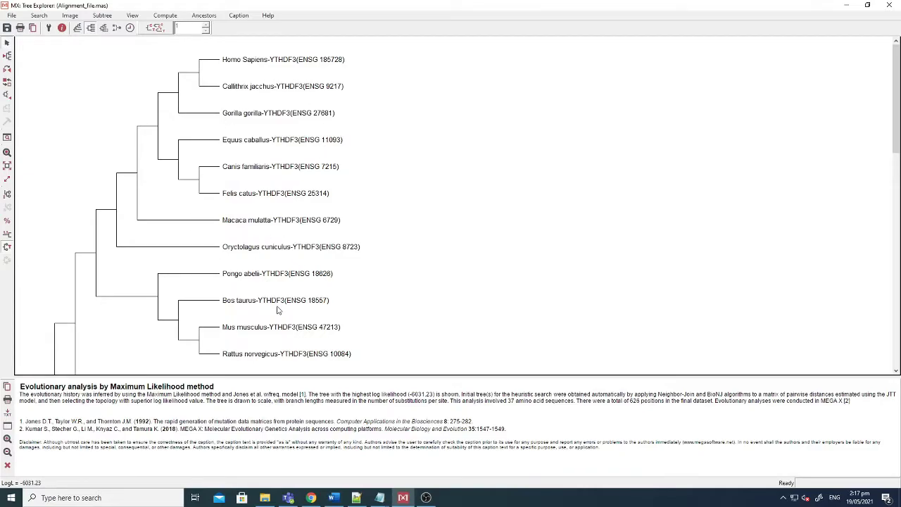
{"action": "scroll", "coordinate": [266, 276], "scroll_direction": "down", "scroll_amount": 2}
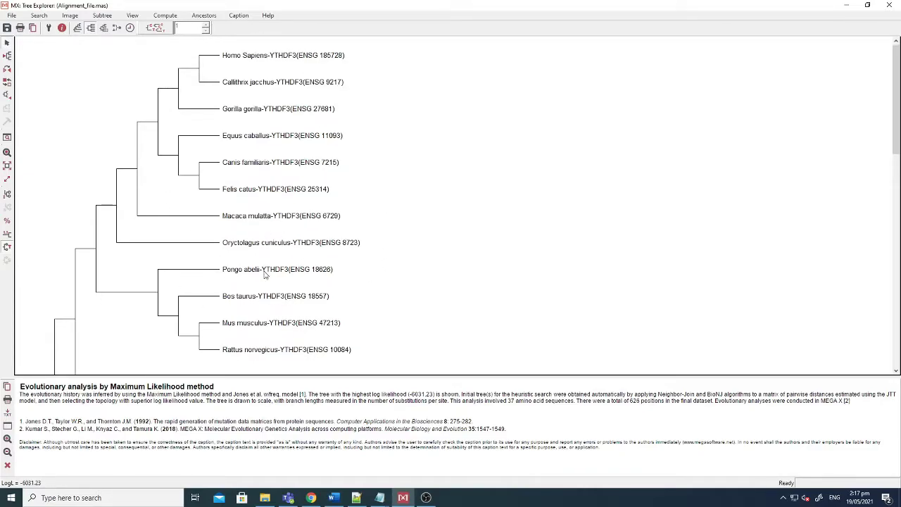
{"action": "left_click_drag", "start_coordinate": [897, 126], "coordinate": [898, 308]}
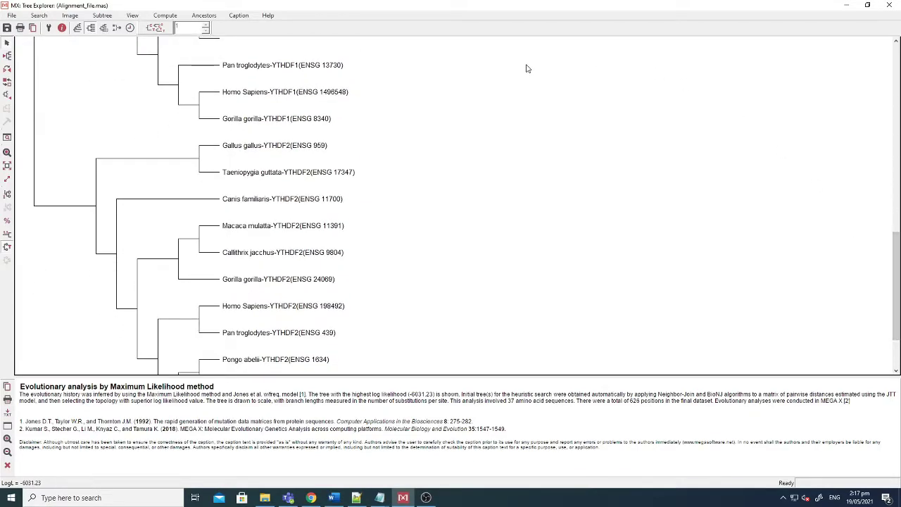